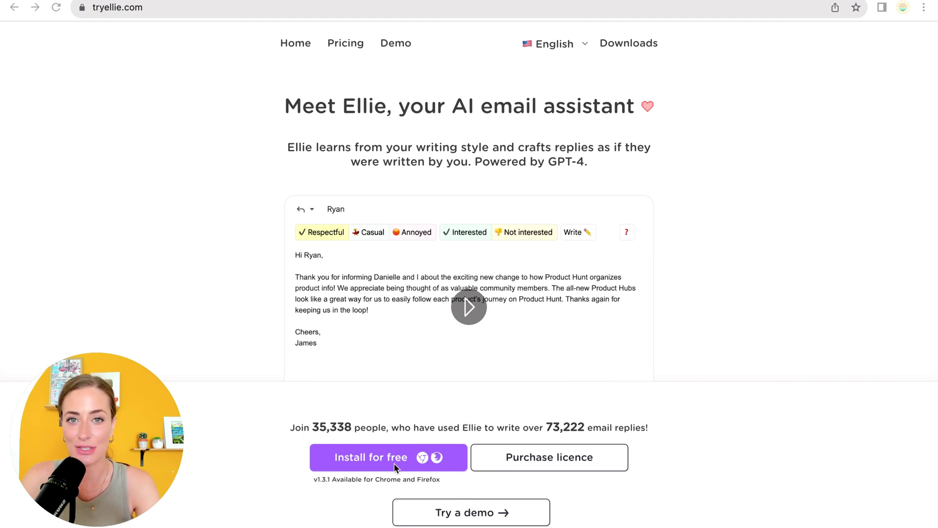
Step: Open Ellie's downloads page through the free install option and check the free licence's daily reply allowance
{"action": "left_click", "coordinate": [383, 463]}
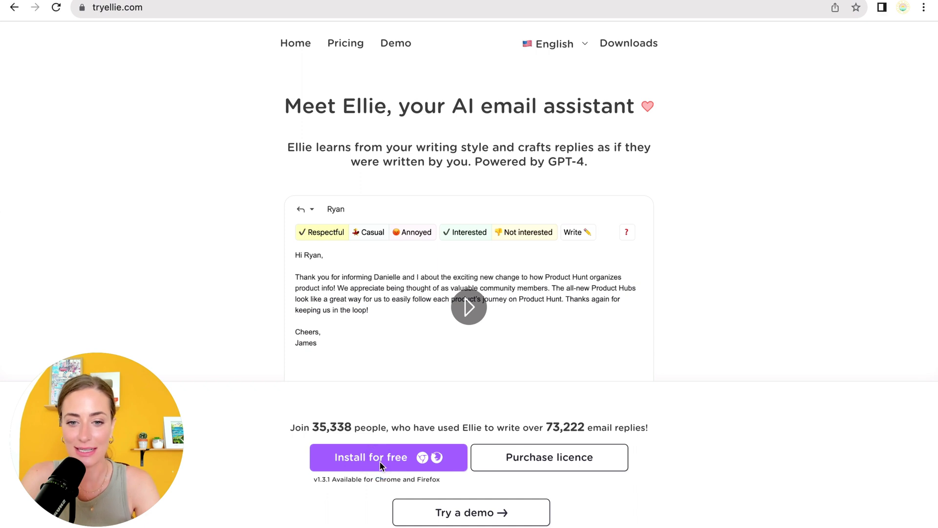
{"action": "left_click", "coordinate": [381, 465]}
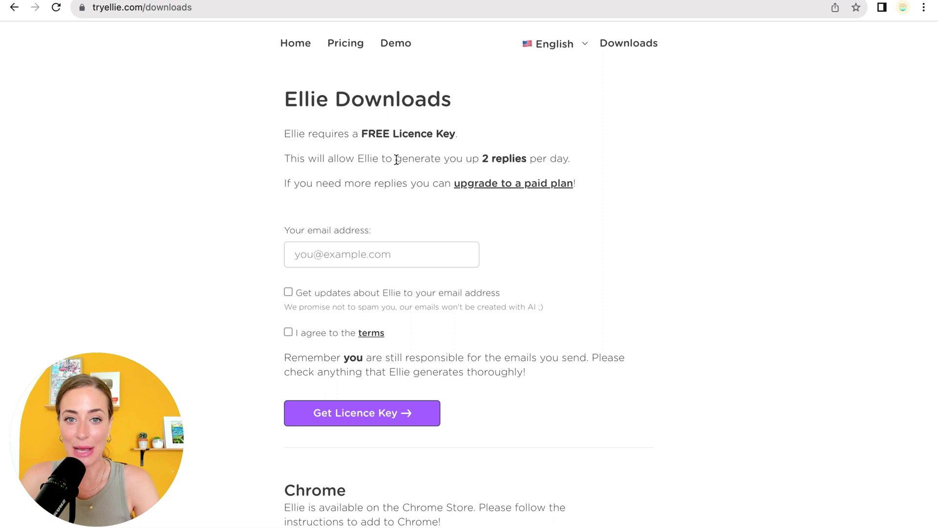
{"action": "left_click_drag", "start_coordinate": [396, 160], "coordinate": [577, 168]}
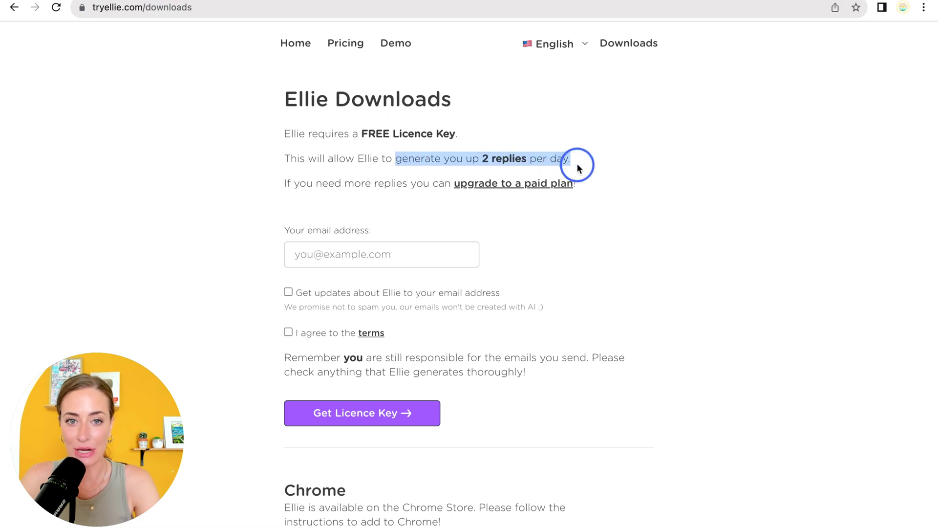
{"action": "left_click", "coordinate": [626, 204]}
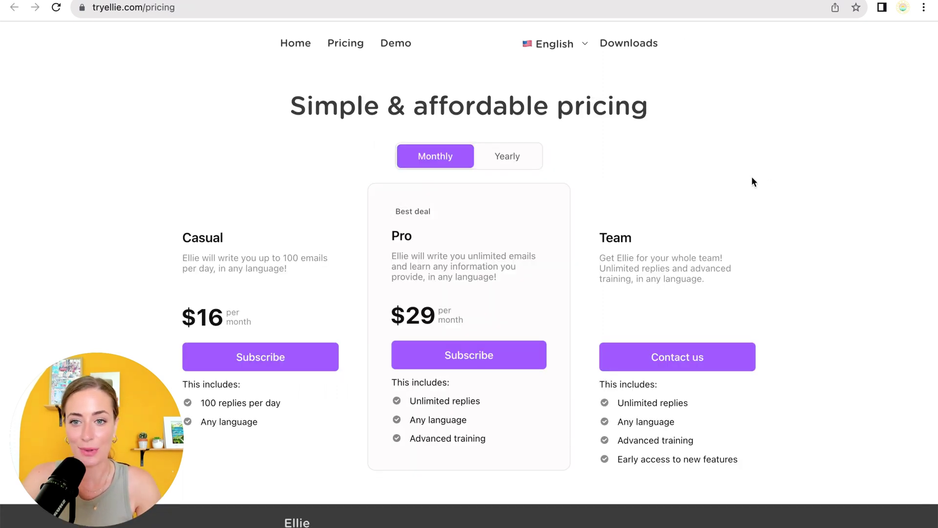
Step: Review the monthly pricing plans on Ellie's pricing page, including the Casual plan's daily reply allowance
{"action": "scroll", "coordinate": [332, 418], "scroll_direction": "down", "scroll_amount": 1}
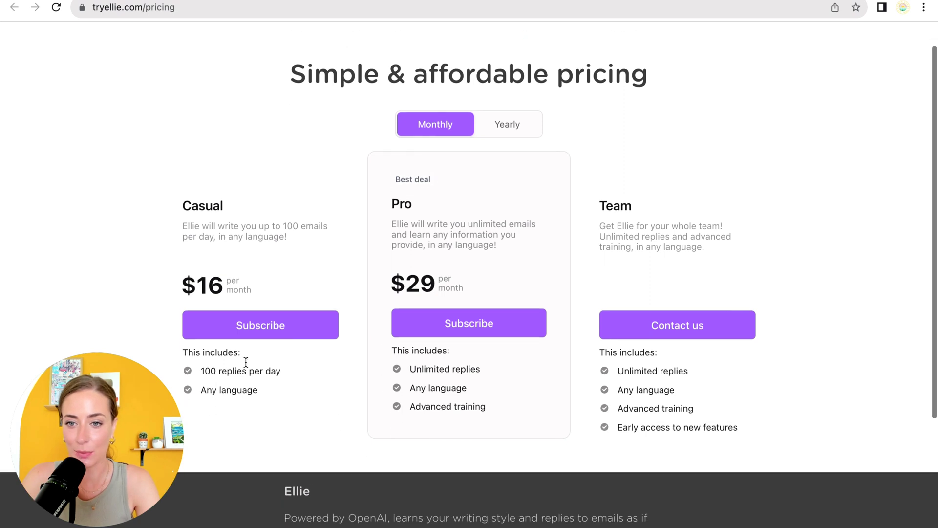
{"action": "left_click_drag", "start_coordinate": [200, 374], "coordinate": [283, 378]}
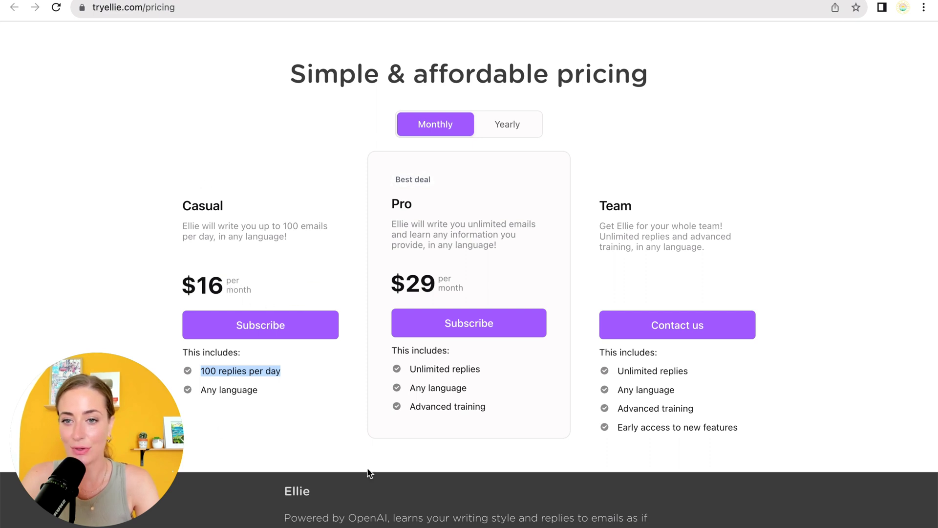
{"action": "left_click", "coordinate": [318, 390]}
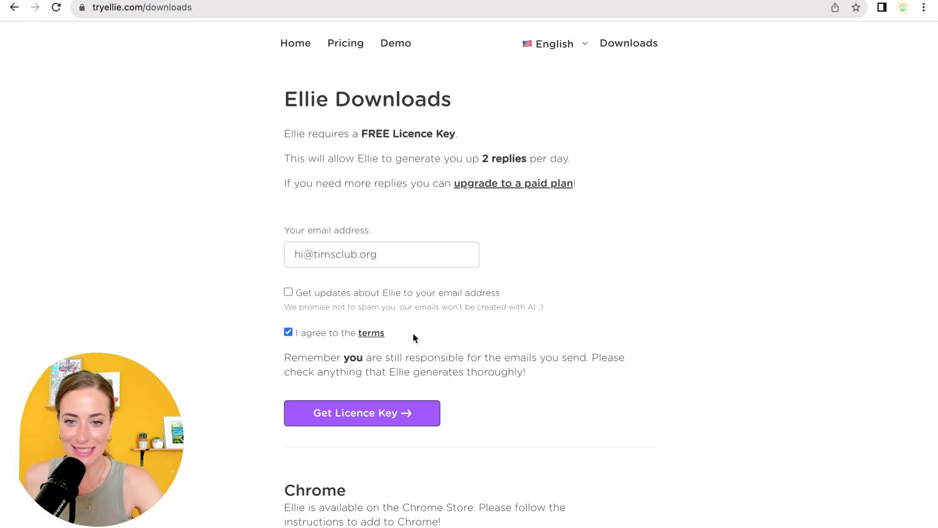
Step: Request the free Ellie licence key for the e-mail address in the downloads form
{"action": "left_click", "coordinate": [359, 413]}
{"action": "key", "text": "Return"}
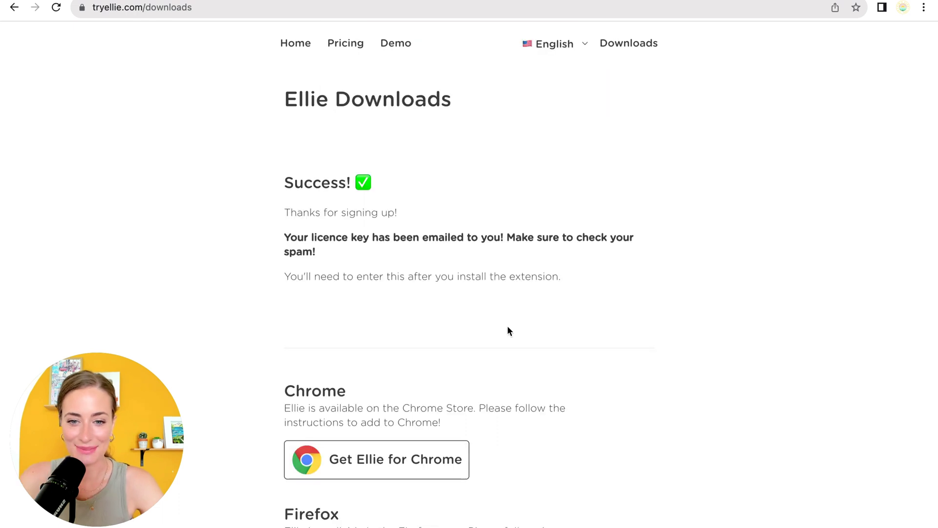
Step: Install the Ellie - Your AI Email Assistant extension for Chrome from the Chrome Web Store
{"action": "scroll", "coordinate": [507, 326], "scroll_direction": "down", "scroll_amount": 2}
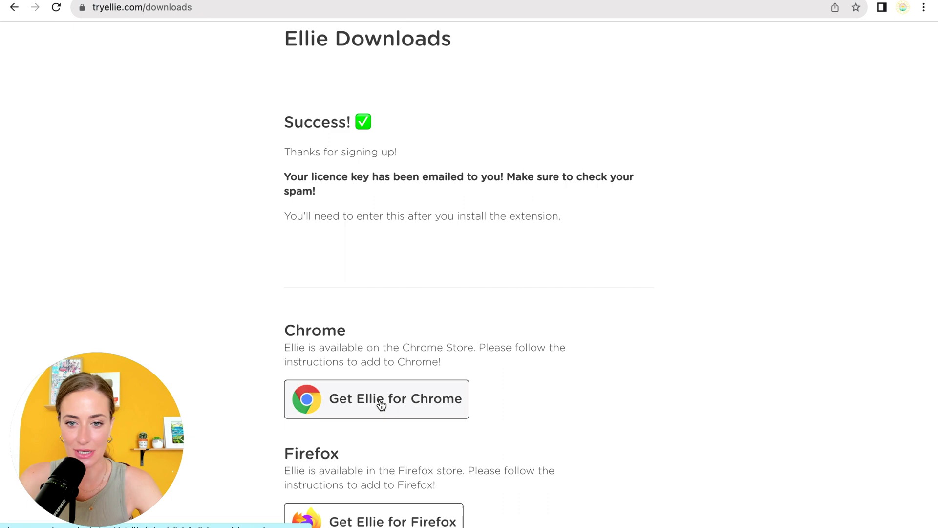
{"action": "left_click", "coordinate": [381, 404]}
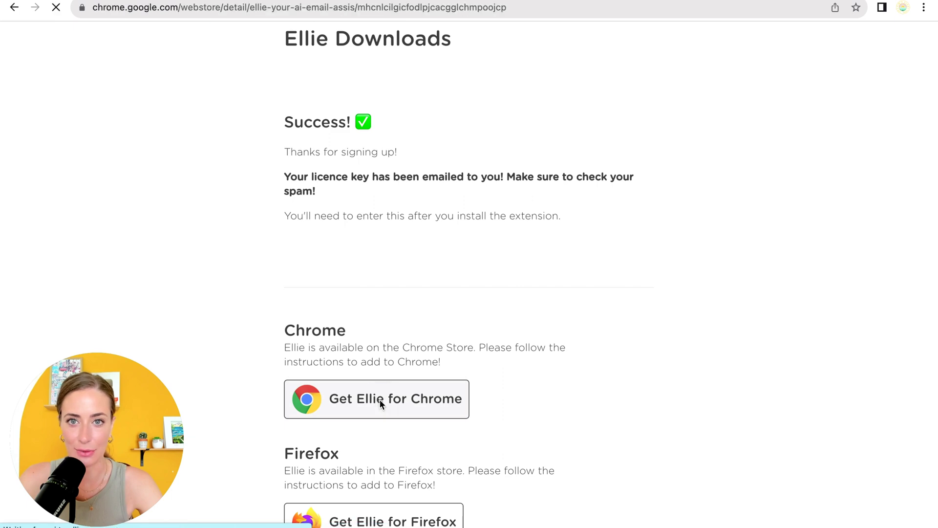
{"action": "left_click", "coordinate": [752, 132]}
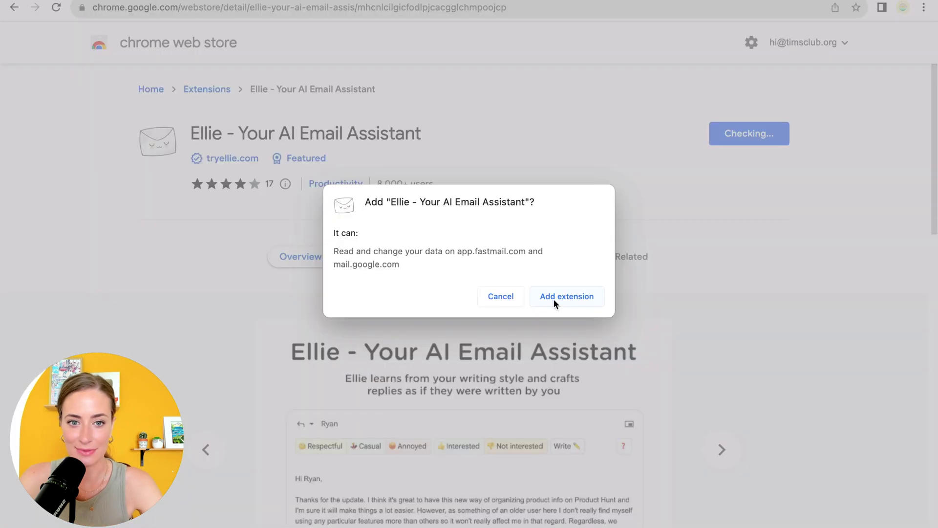
{"action": "left_click", "coordinate": [555, 299]}
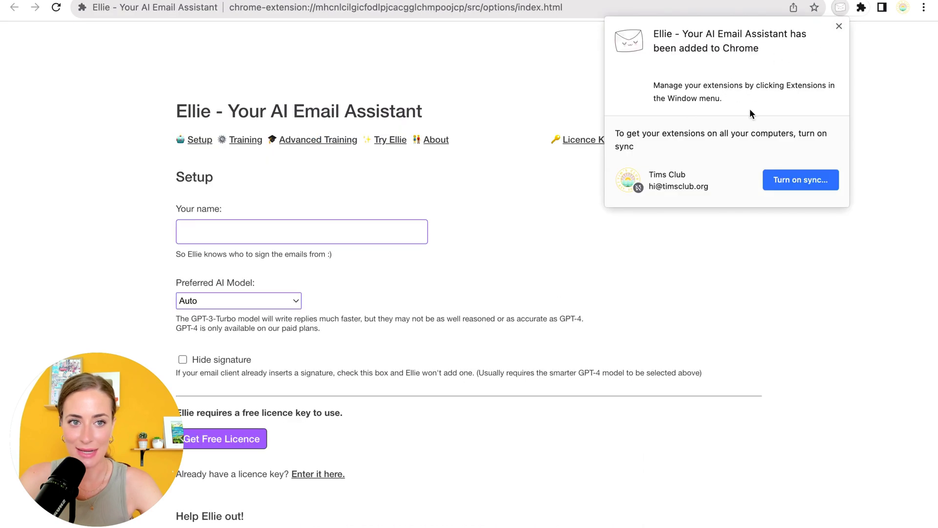
Step: Pin the Ellie - Your AI Email Assistant extension in the browser
{"action": "left_click", "coordinate": [861, 9]}
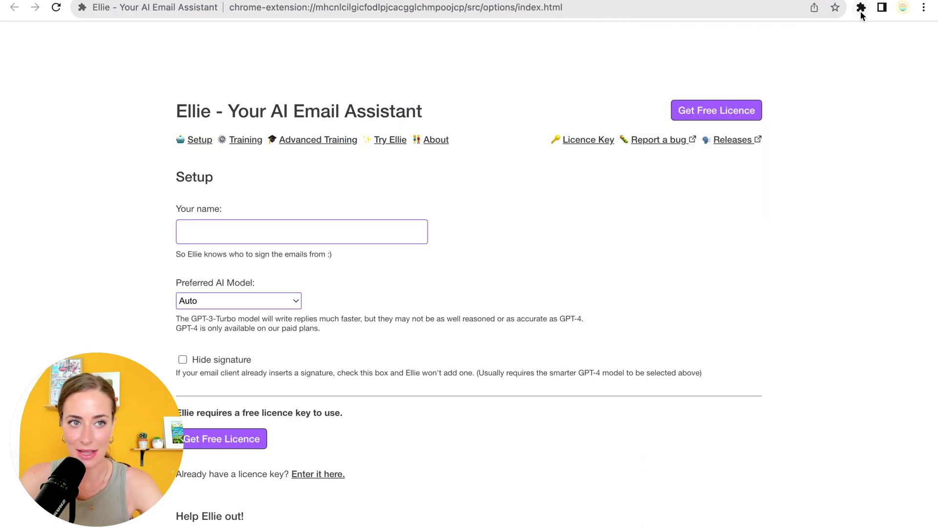
{"action": "left_click", "coordinate": [861, 12]}
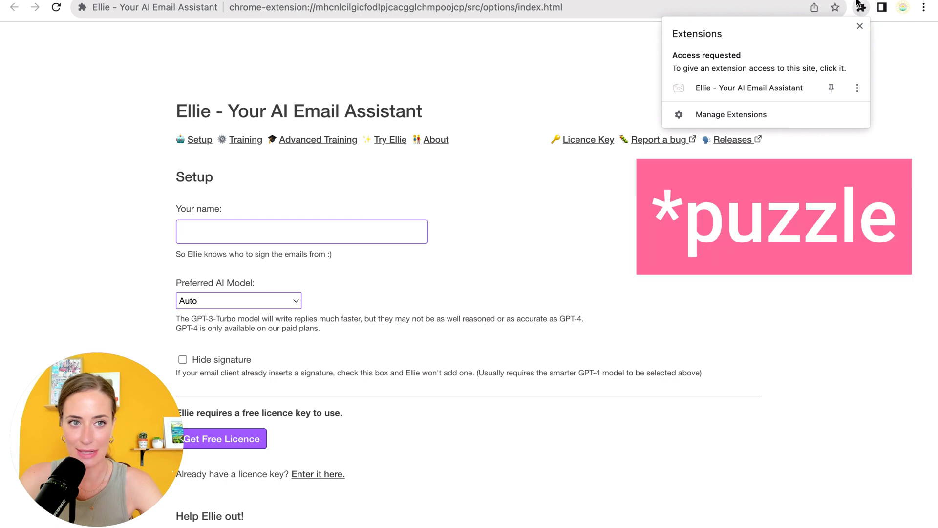
{"action": "left_click", "coordinate": [831, 89]}
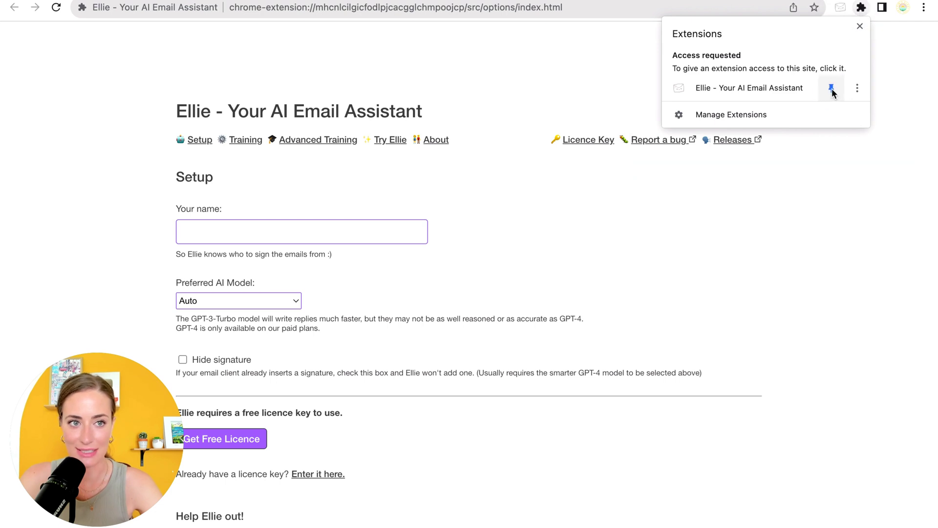
{"action": "left_click", "coordinate": [883, 88]}
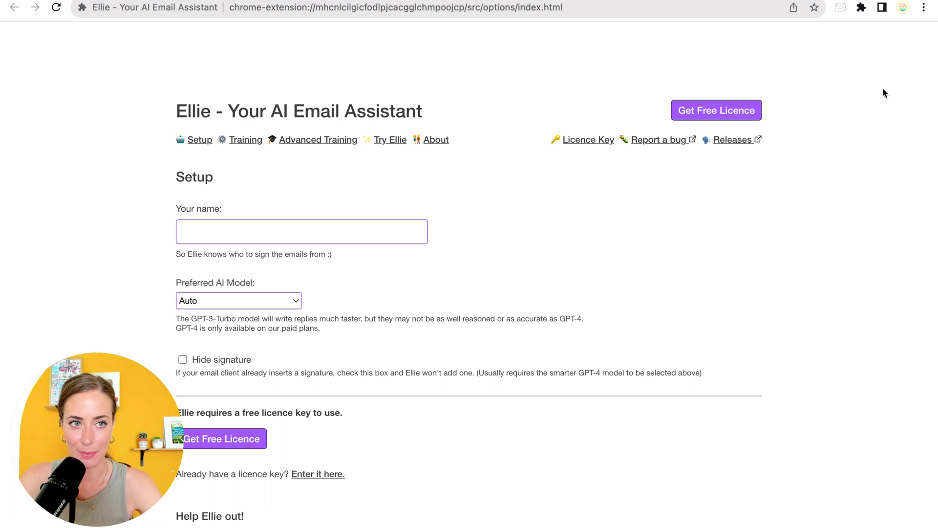
Step: Enter the full name that Ellie signs the emails with in the extension's setup
{"action": "left_click", "coordinate": [218, 240]}
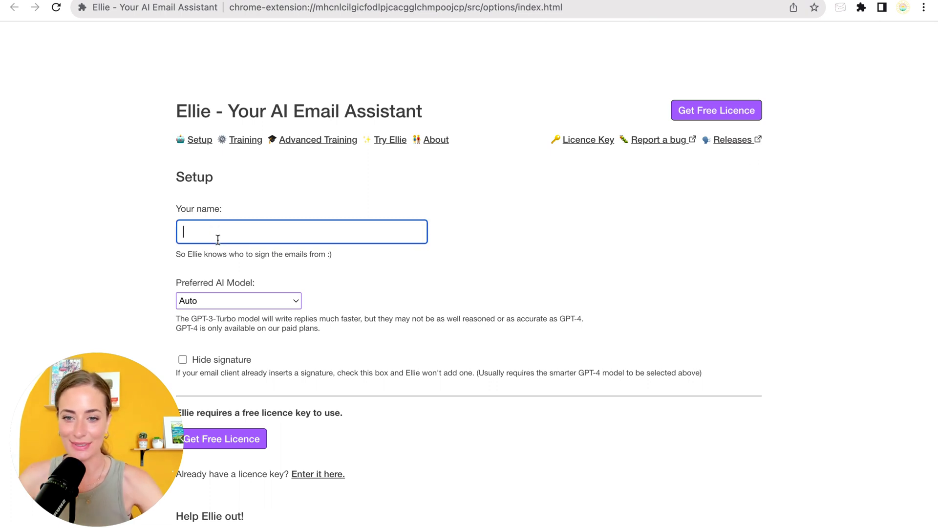
{"action": "type", "text": "Louise "}
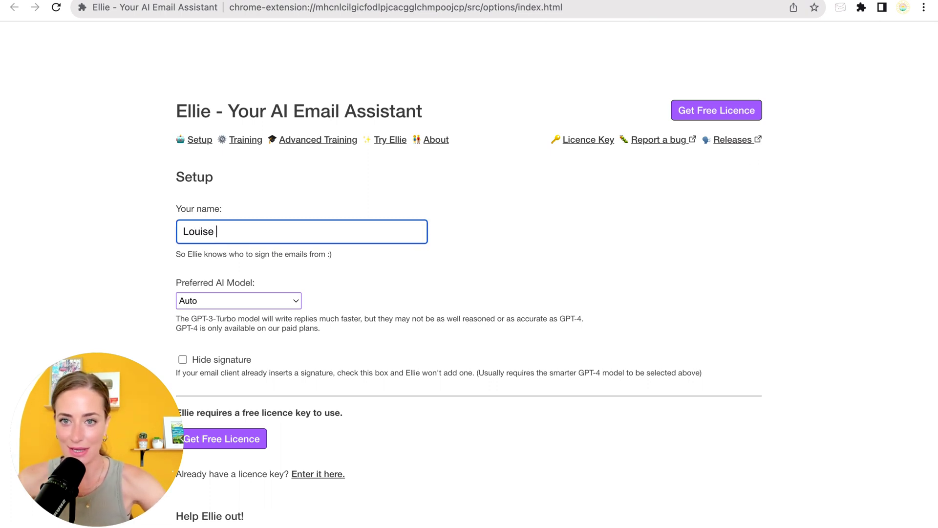
{"action": "type", "text": "Henry"}
Step: Set the preferred AI model to GPT-4 (much smarter) and enable Hide signature
{"action": "key", "text": "Tab"}
{"action": "key", "text": "space"}
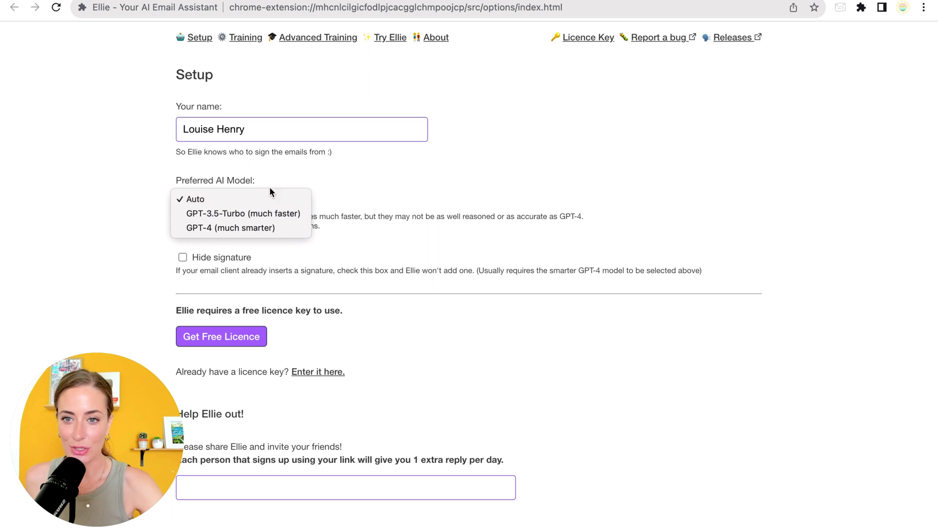
{"action": "left_click", "coordinate": [287, 184]}
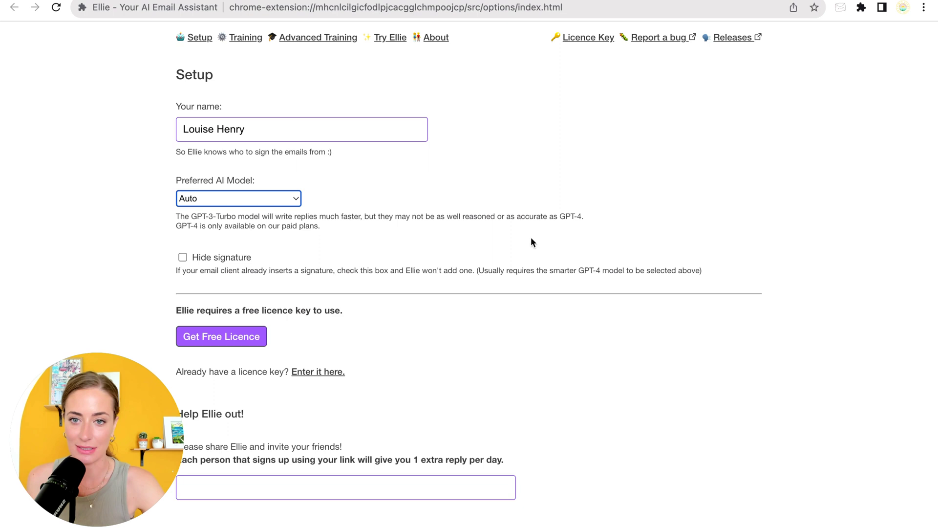
{"action": "left_click", "coordinate": [286, 197]}
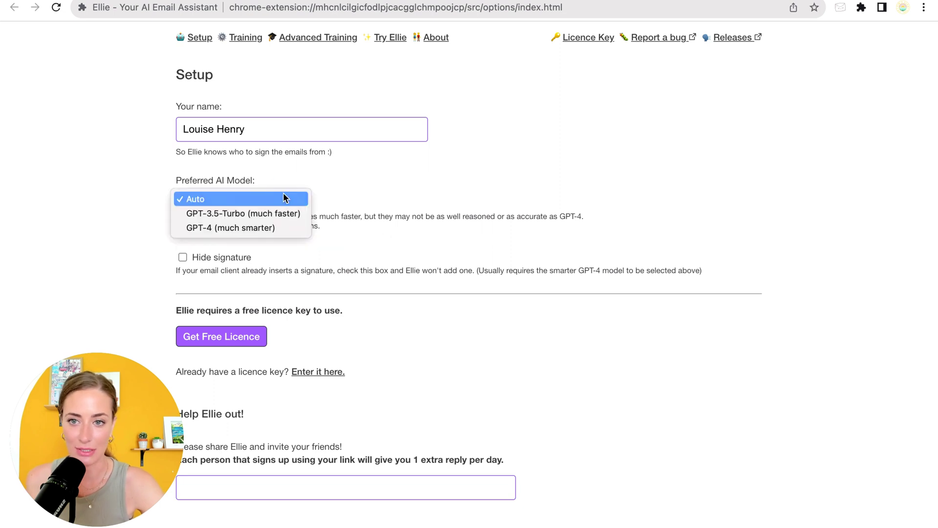
{"action": "left_click", "coordinate": [244, 227]}
{"action": "scroll", "coordinate": [255, 218], "scroll_direction": "down", "scroll_amount": 1}
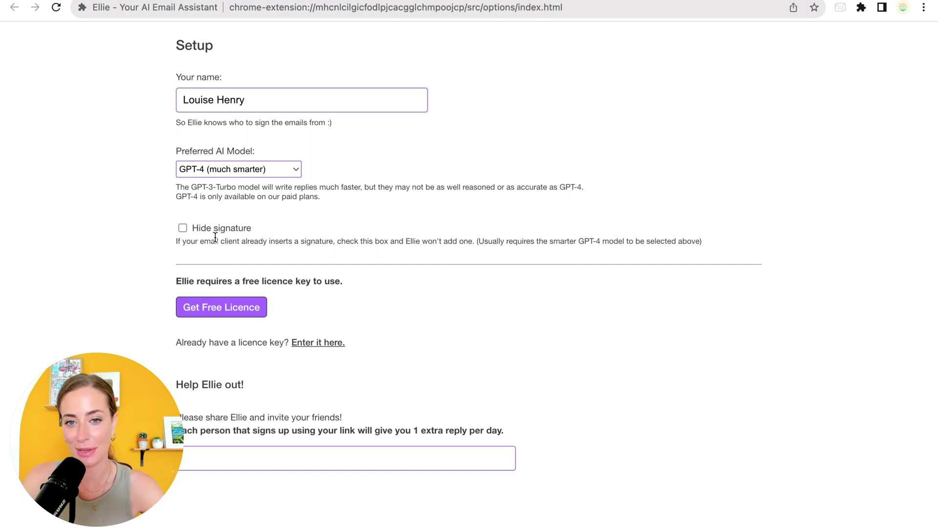
{"action": "left_click", "coordinate": [183, 228]}
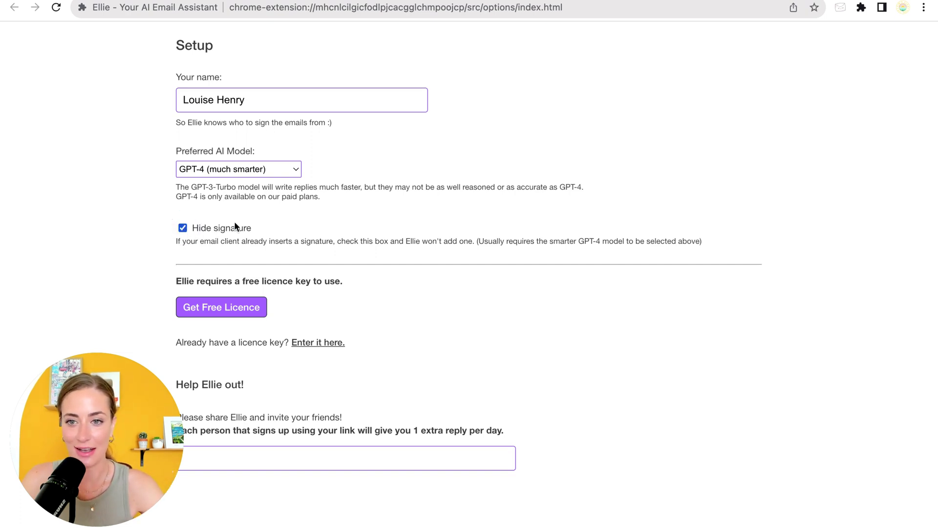
Step: Copy the licence key from Ellie's welcome email in Gmail and save it in the extension's licence key field
{"action": "scroll", "coordinate": [421, 250], "scroll_direction": "down", "scroll_amount": 1}
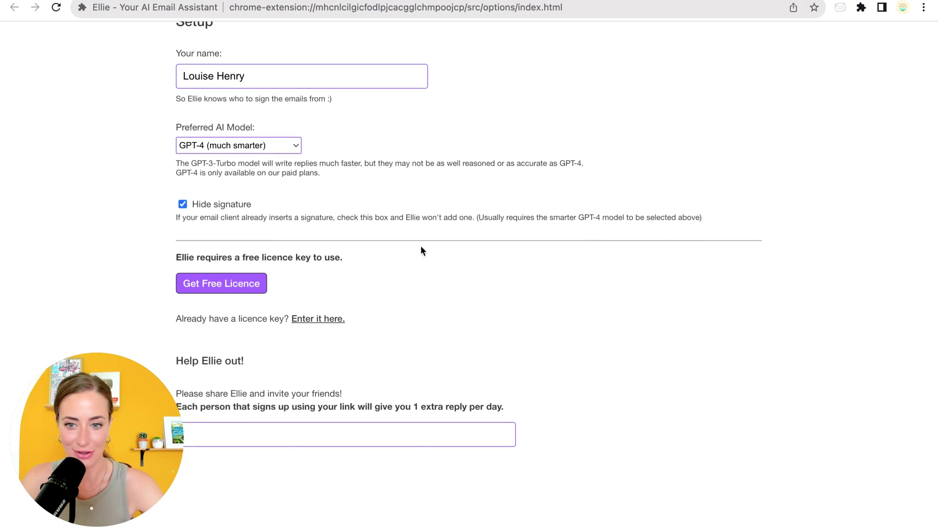
{"action": "left_click", "coordinate": [319, 321]}
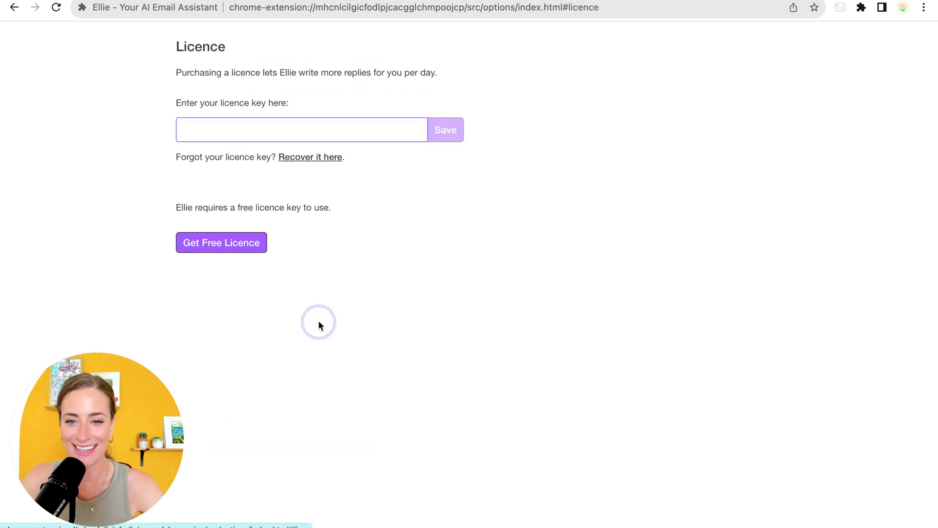
{"action": "left_click", "coordinate": [224, 130]}
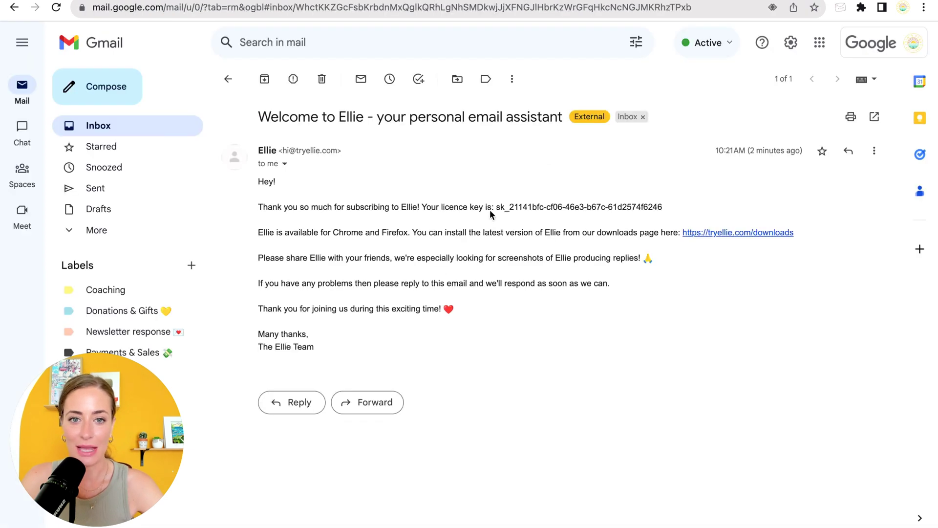
{"action": "left_click_drag", "start_coordinate": [496, 207], "coordinate": [671, 210]}
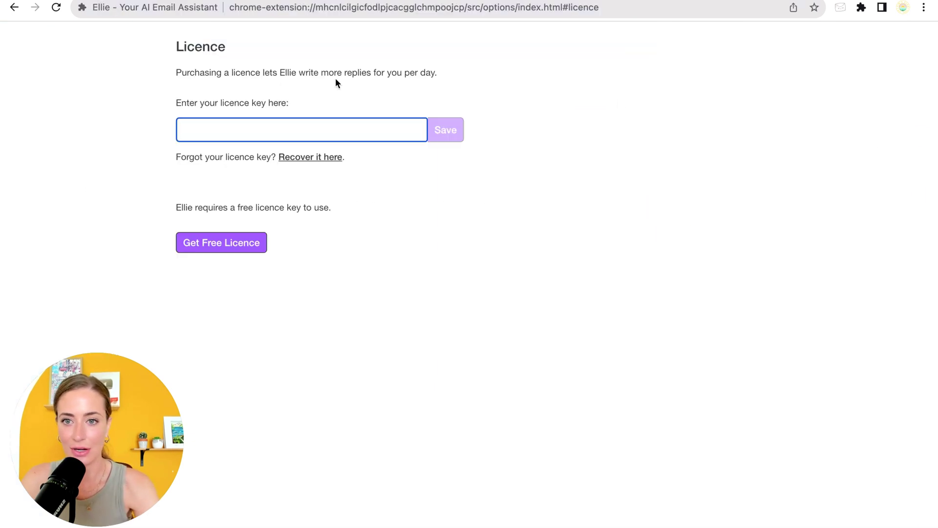
{"action": "key", "text": "ctrl+v"}
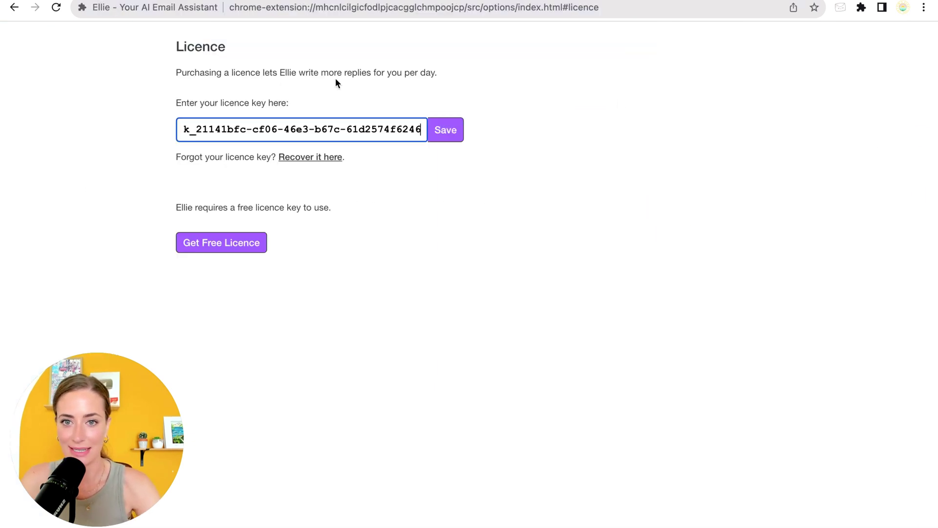
{"action": "left_click", "coordinate": [445, 131]}
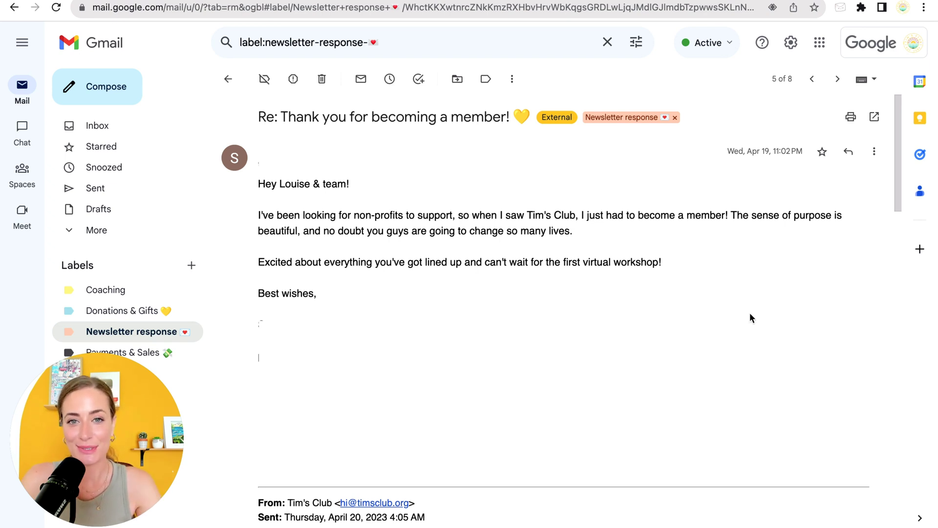
Step: Start a reply to the "Re: Thank you for becoming a member!" email in Gmail and have Ellie write the draft
{"action": "left_click", "coordinate": [848, 151]}
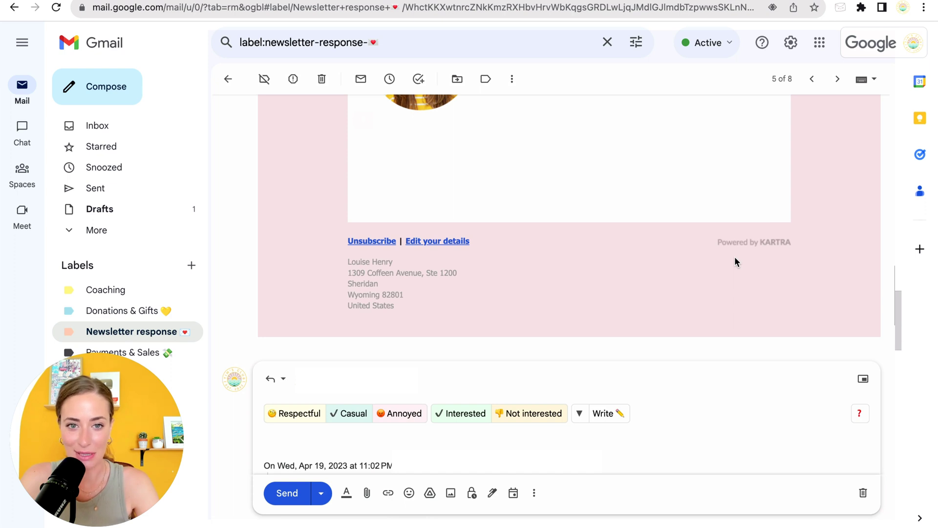
{"action": "scroll", "coordinate": [734, 258], "scroll_direction": "down", "scroll_amount": 4}
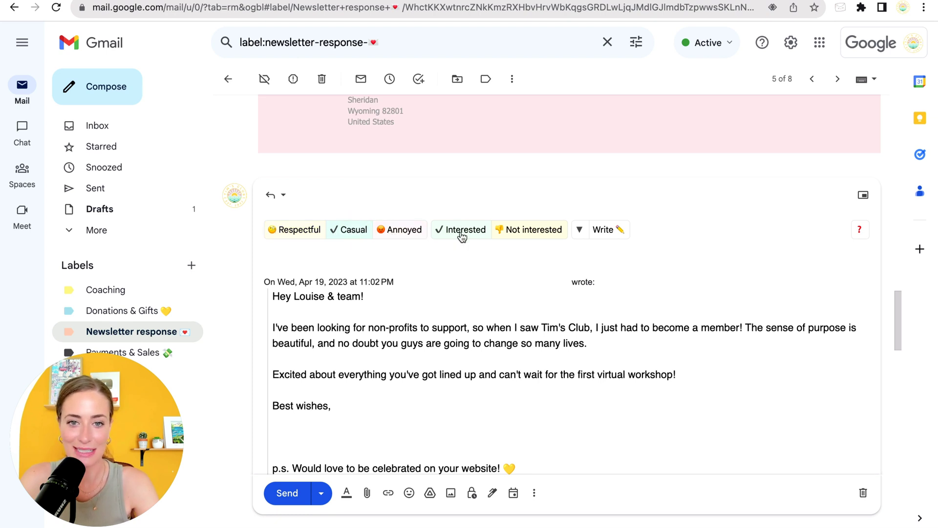
{"action": "left_click", "coordinate": [608, 230]}
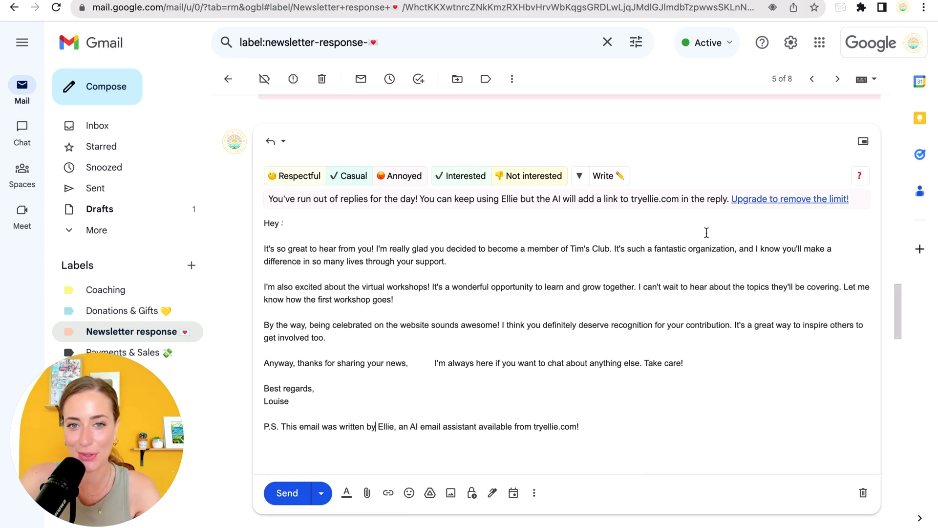
Step: Add the extra context "Can do call 2pm Monday" for Ellie's reply
{"action": "left_click", "coordinate": [643, 243]}
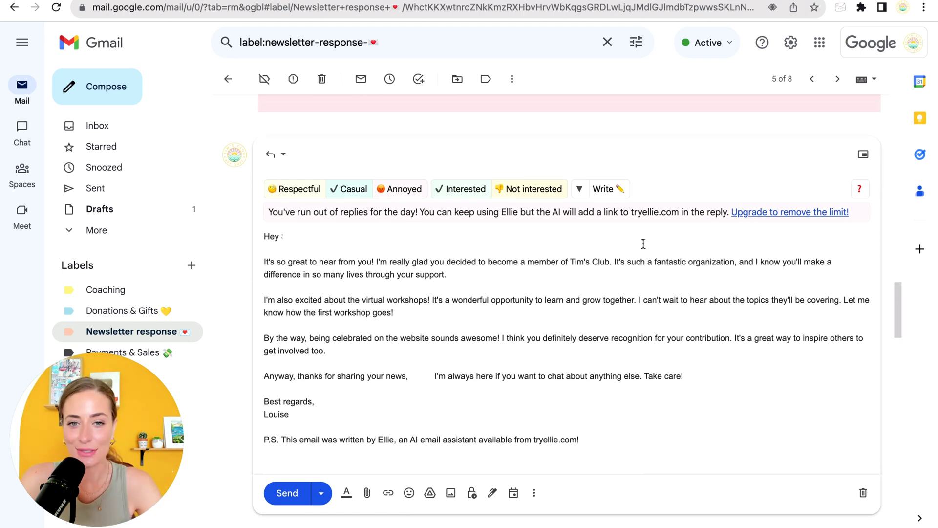
{"action": "left_click", "coordinate": [580, 188]}
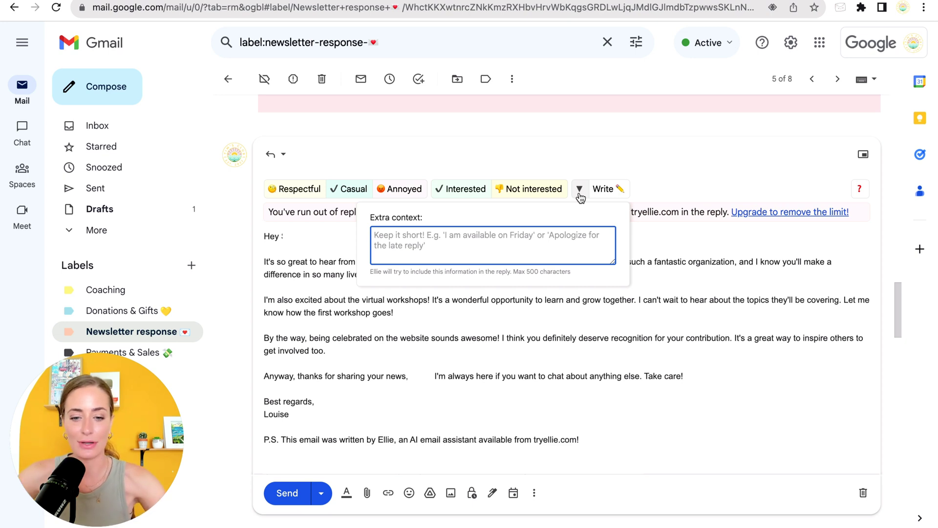
{"action": "type", "text": "Can do call "}
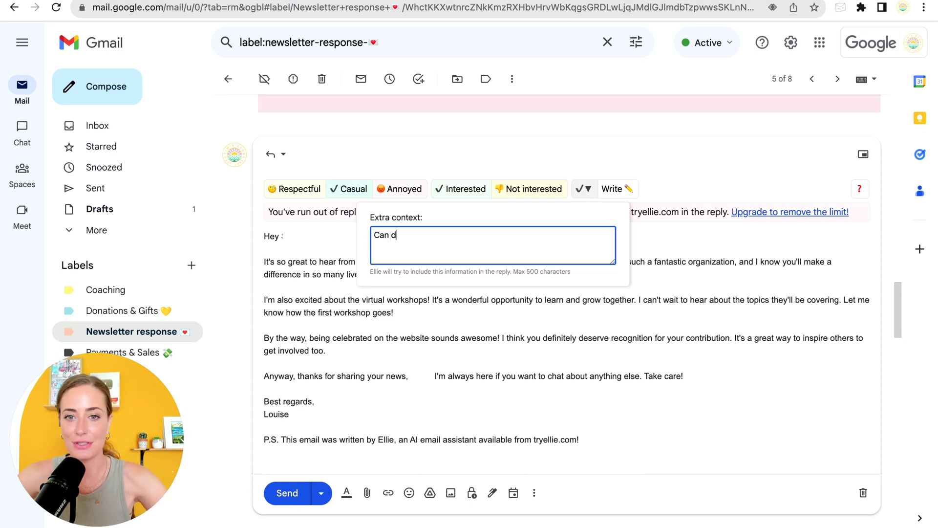
{"action": "type", "text": "2pm Monday"}
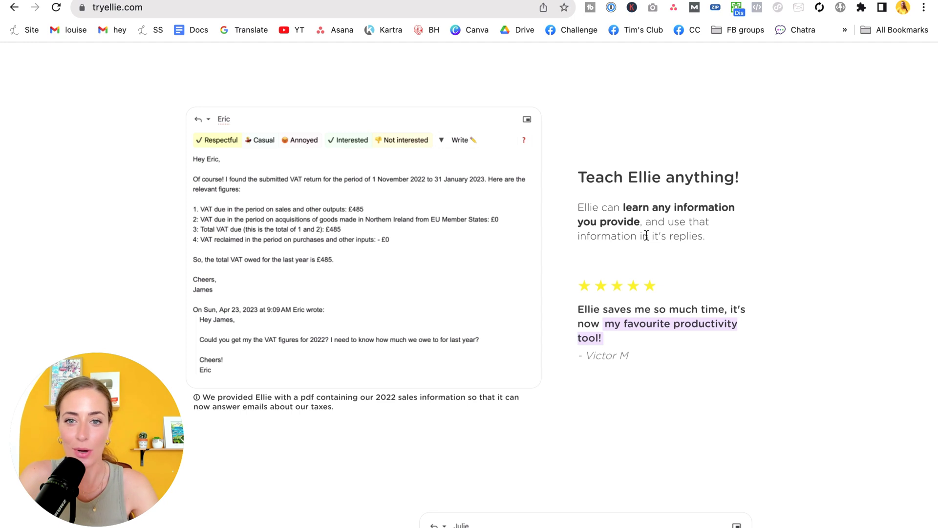
Step: Look through the Ellie homepage sections on teaching it custom information and replying in multiple languages
{"action": "scroll", "coordinate": [794, 348], "scroll_direction": "down", "scroll_amount": 8}
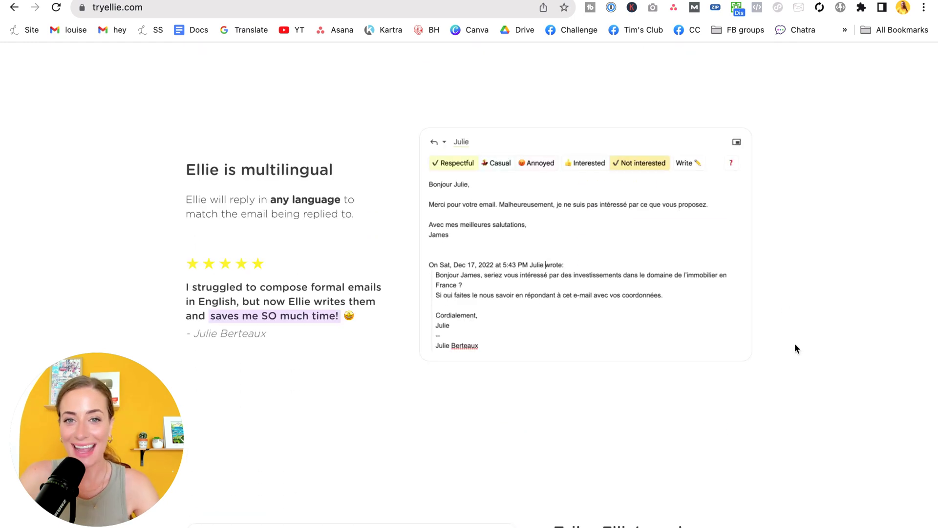